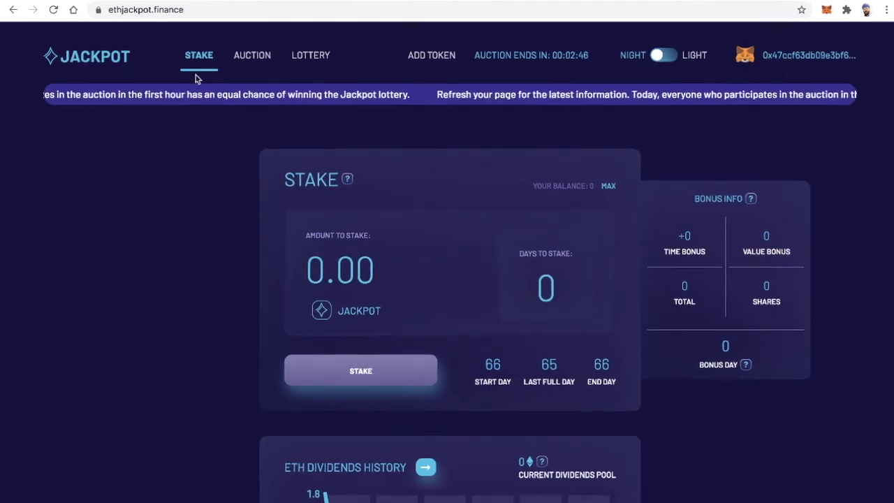
Step: Switch ETH Jackpot from the Stake page to the Auction page
left_click(183, 9)
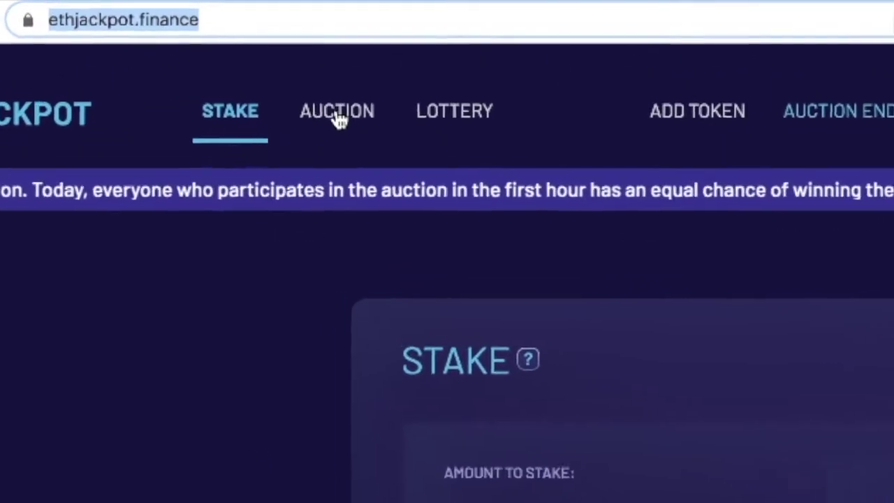
left_click(338, 119)
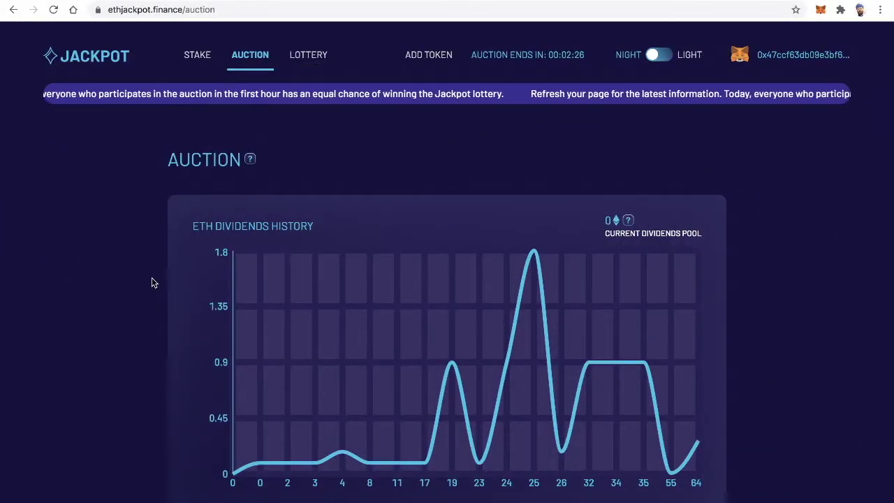
Step: Scroll down to the Auction Lobby table showing the open 15.APR.2021 auction
scroll(153, 282, "down", 3)
scroll(154, 282, "down", 5)
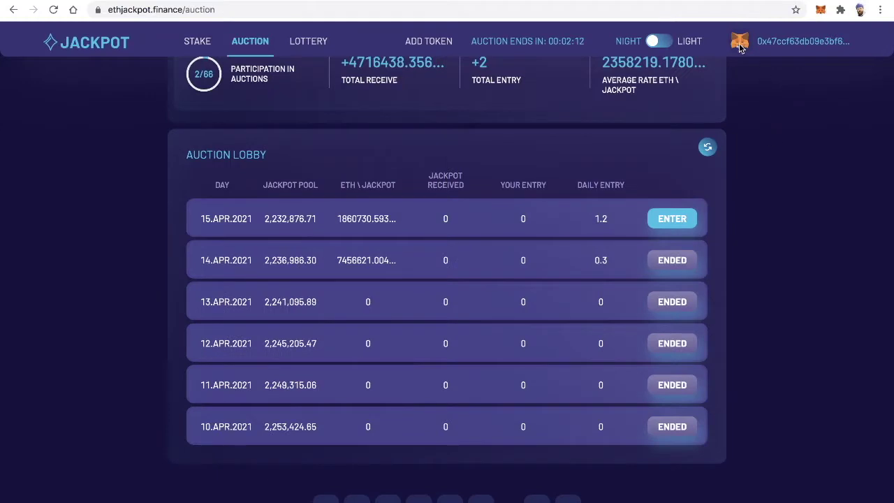
left_click(821, 10)
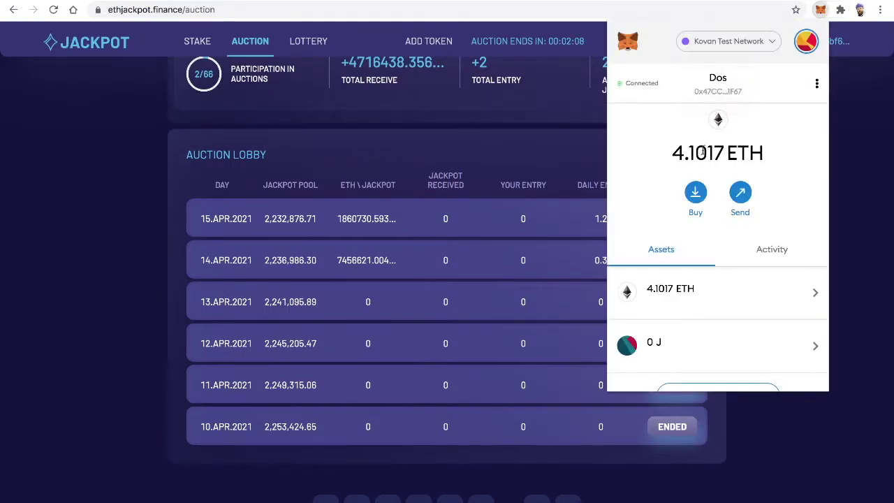
left_click(851, 177)
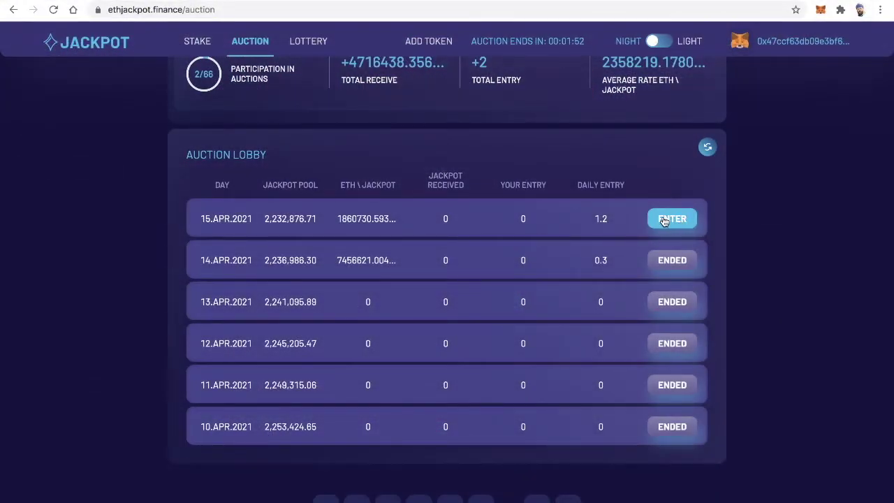
left_click(664, 222)
type("1")
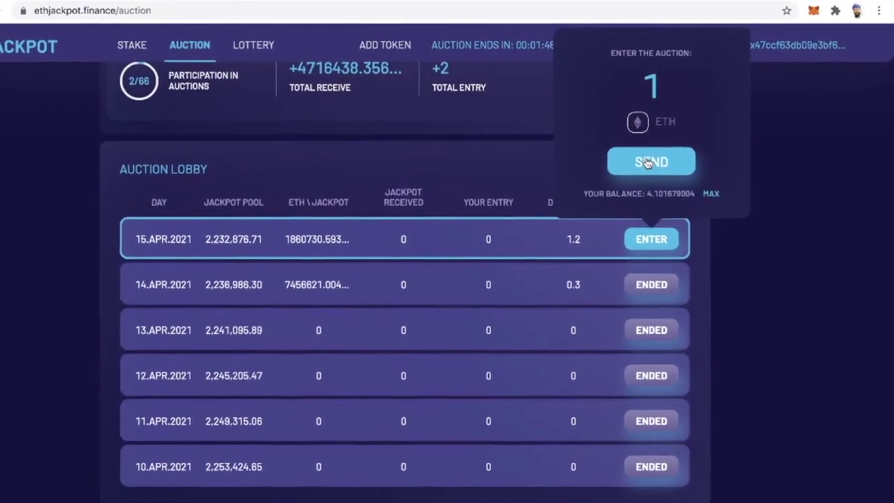
Step: Send a 1 ETH entry into the 15.APR.2021 auction and approve the payment
left_click(646, 163)
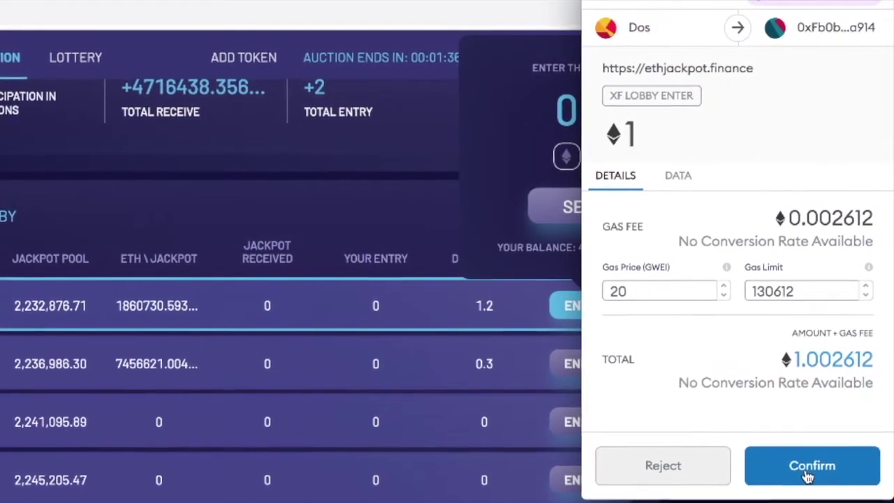
left_click(808, 475)
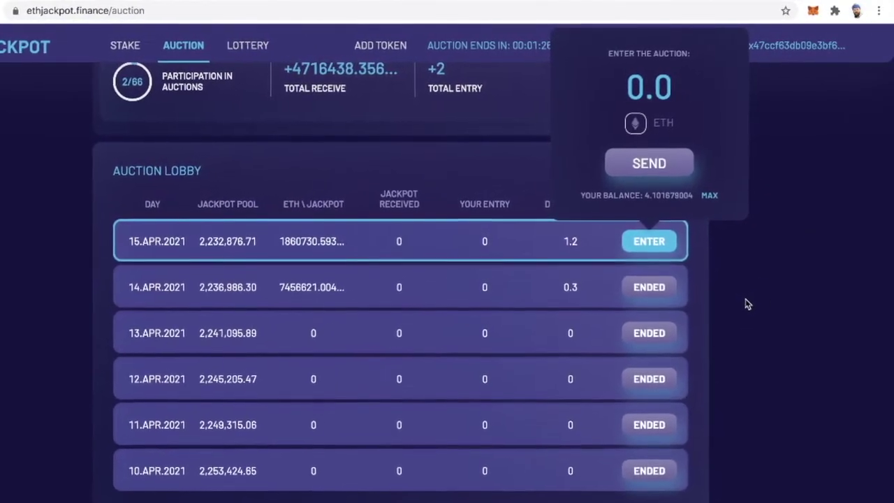
Step: Close the auction entry box and scroll to the updated lobby
left_click(746, 304)
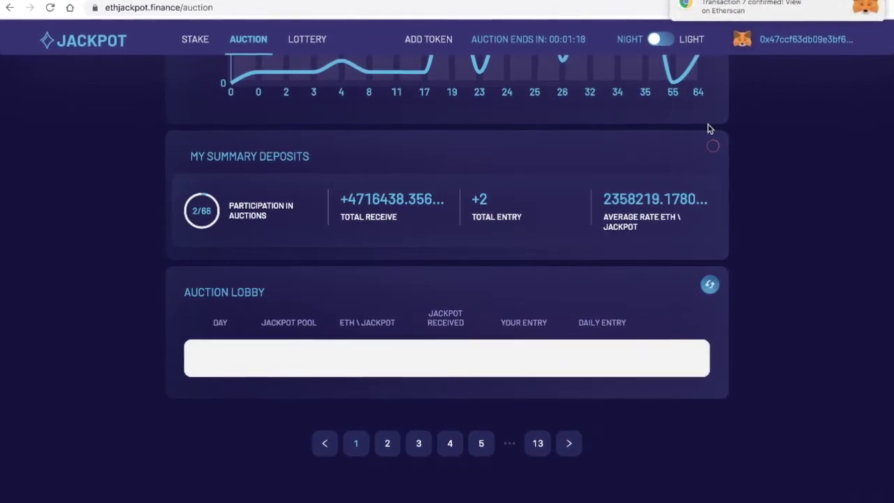
scroll(618, 297, "down", 2)
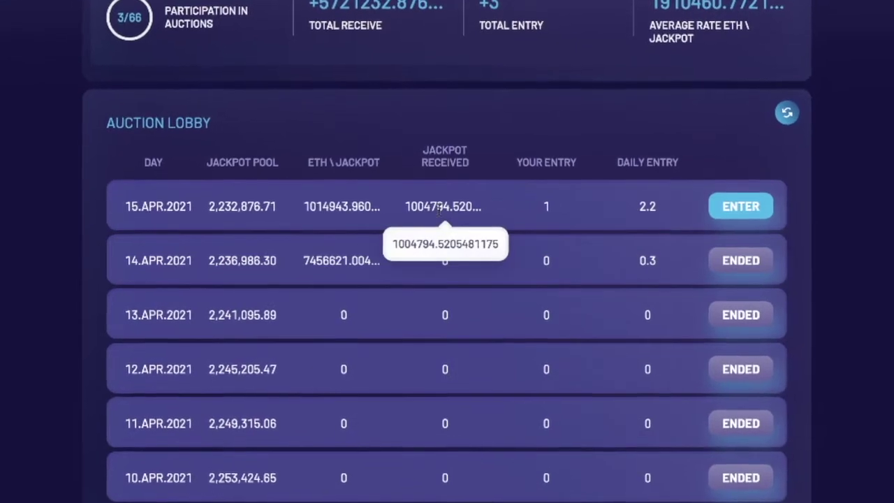
mouse_move(601, 398)
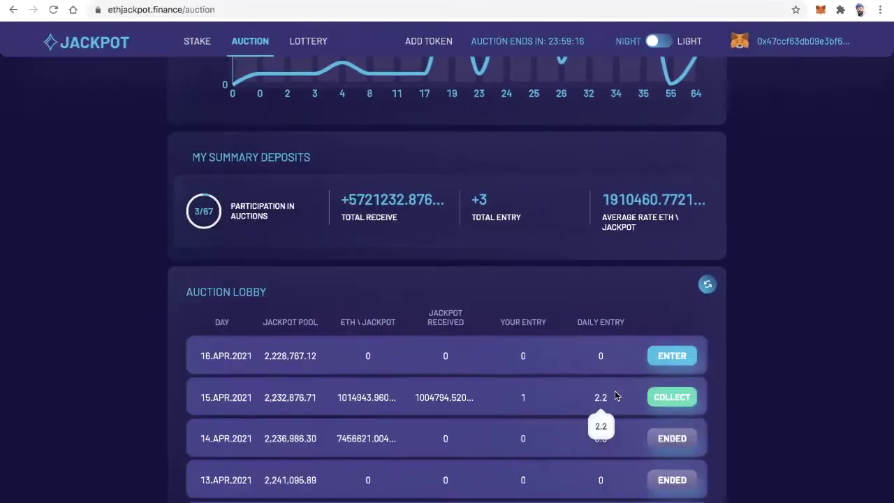
Step: Collect the 15.APR.2021 auction tokens and confirm the transaction in MetaMask
left_click(689, 398)
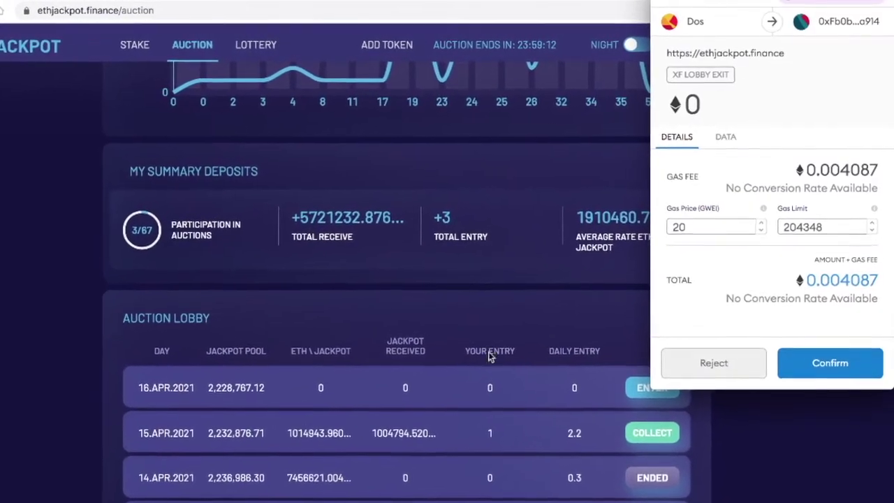
left_click(815, 371)
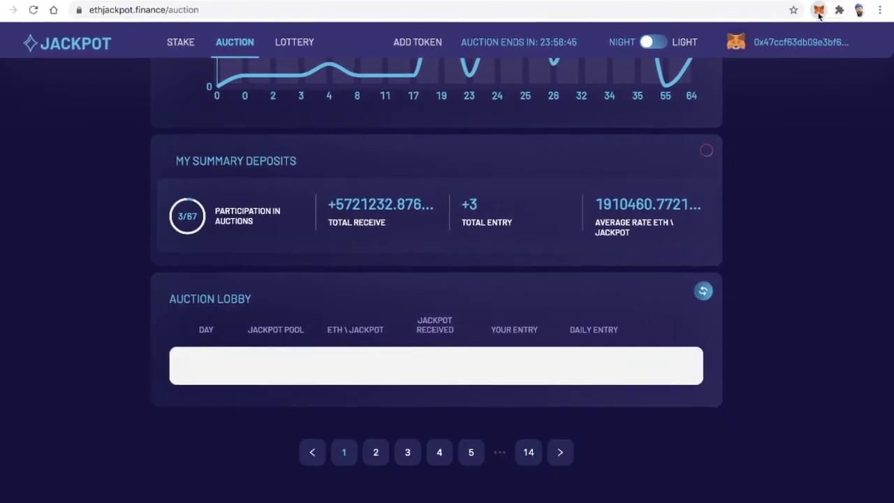
Step: Check MetaMask shows about 1,014,943.96 J and 3.0972 ETH, then close it
left_click(819, 11)
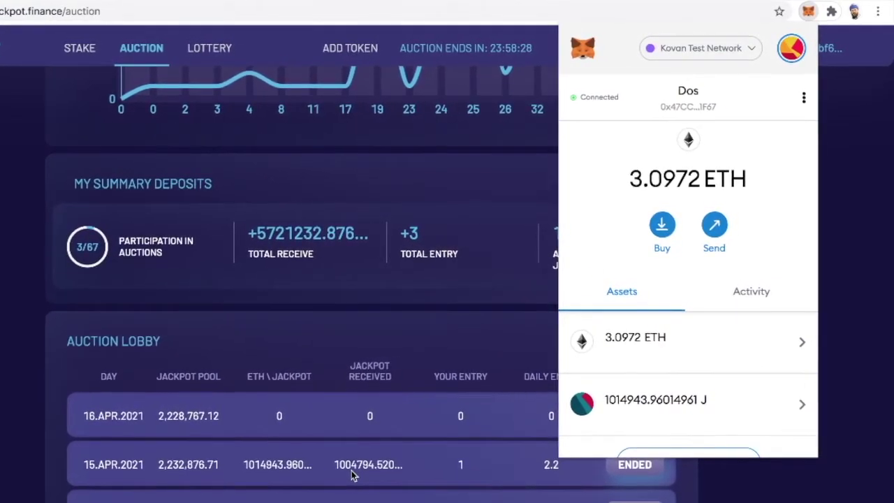
left_click(474, 354)
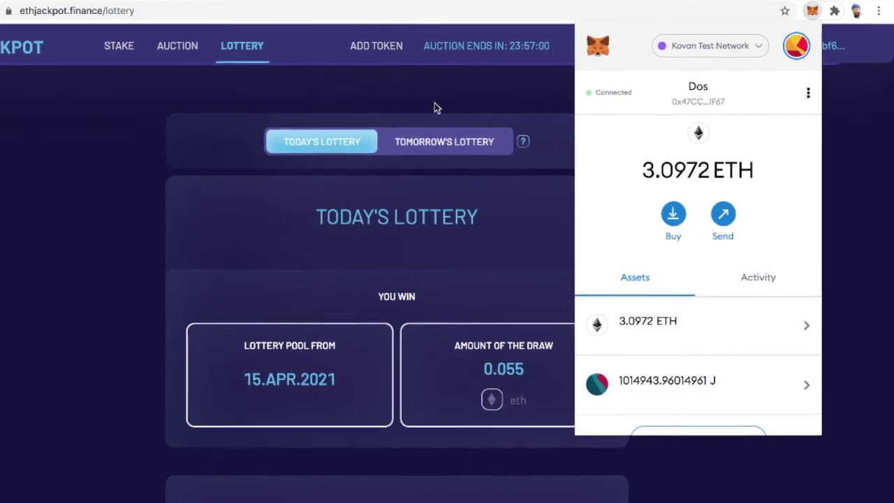
Step: Add the J token to the MetaMask wallet via the site's ADD TOKEN prompt
left_click(434, 104)
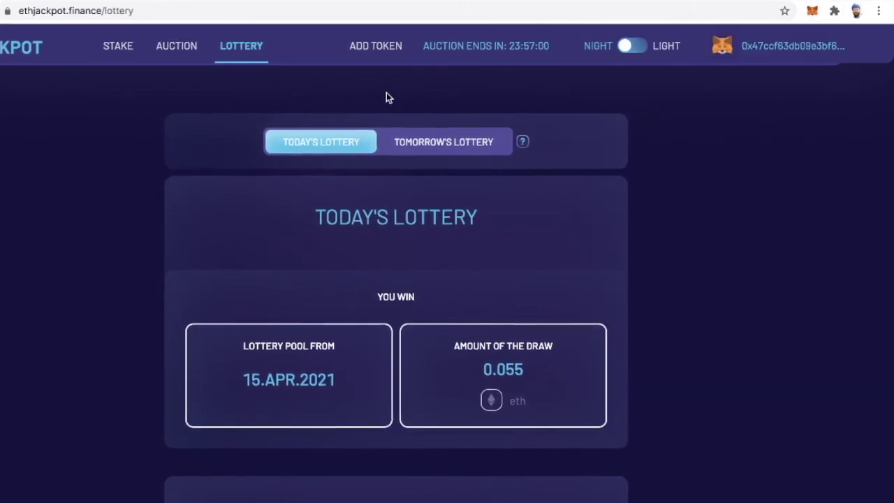
left_click(368, 46)
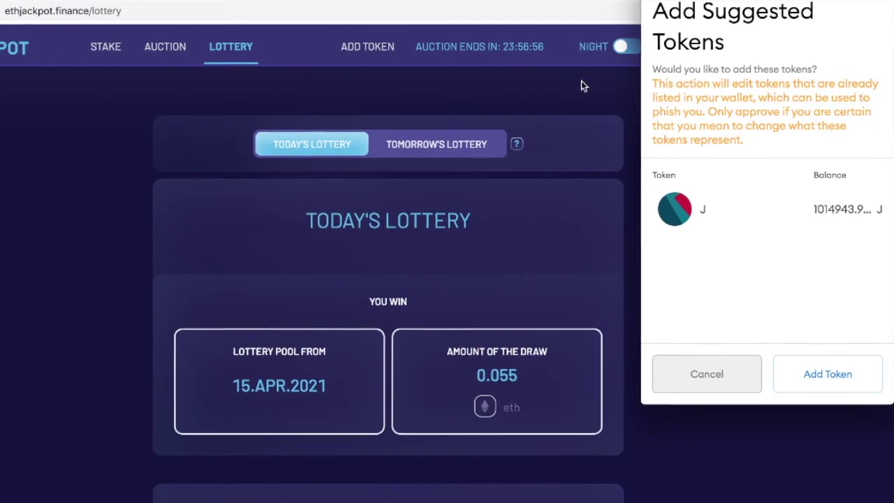
left_click(817, 389)
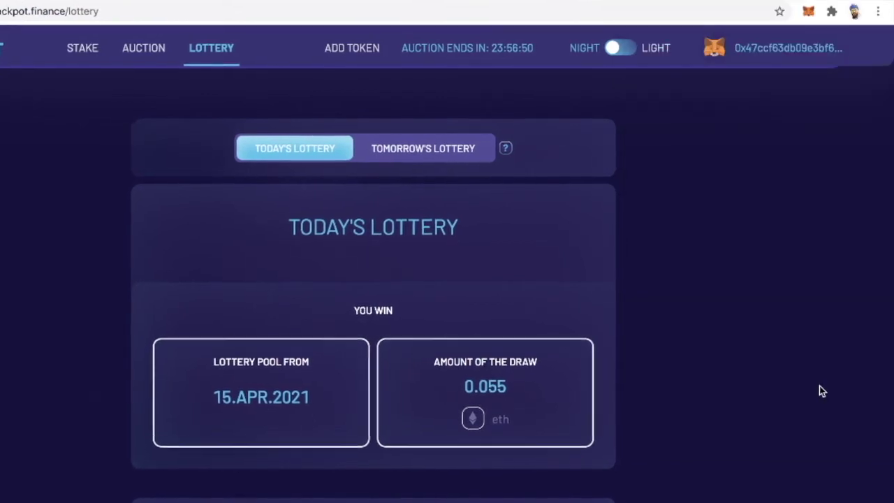
left_click(807, 10)
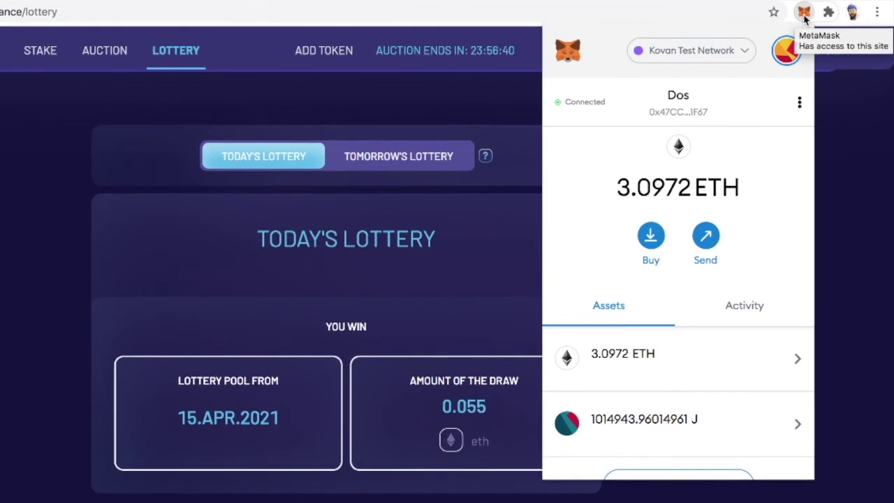
mouse_move(673, 432)
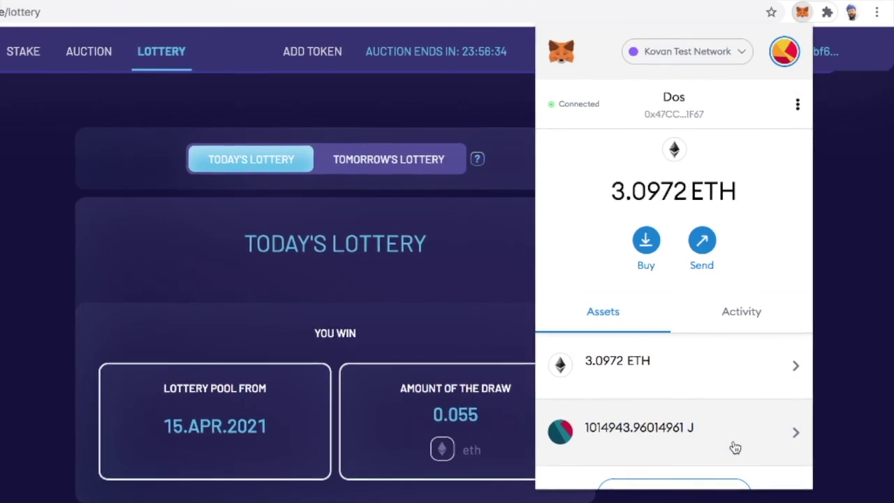
key("Escape")
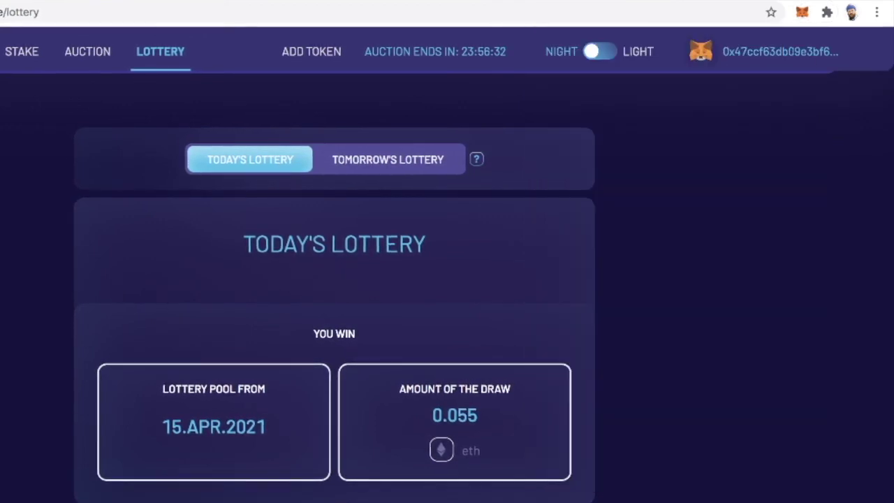